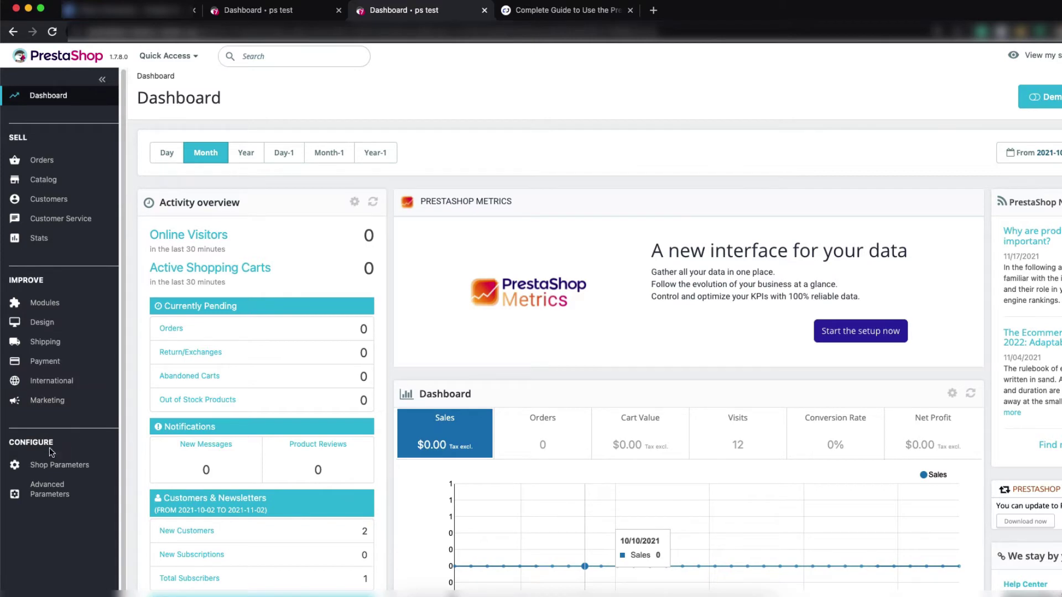
Open the Maintenance tab under Shop Parameters > General
mouse_move(70, 470)
left_click(49, 490)
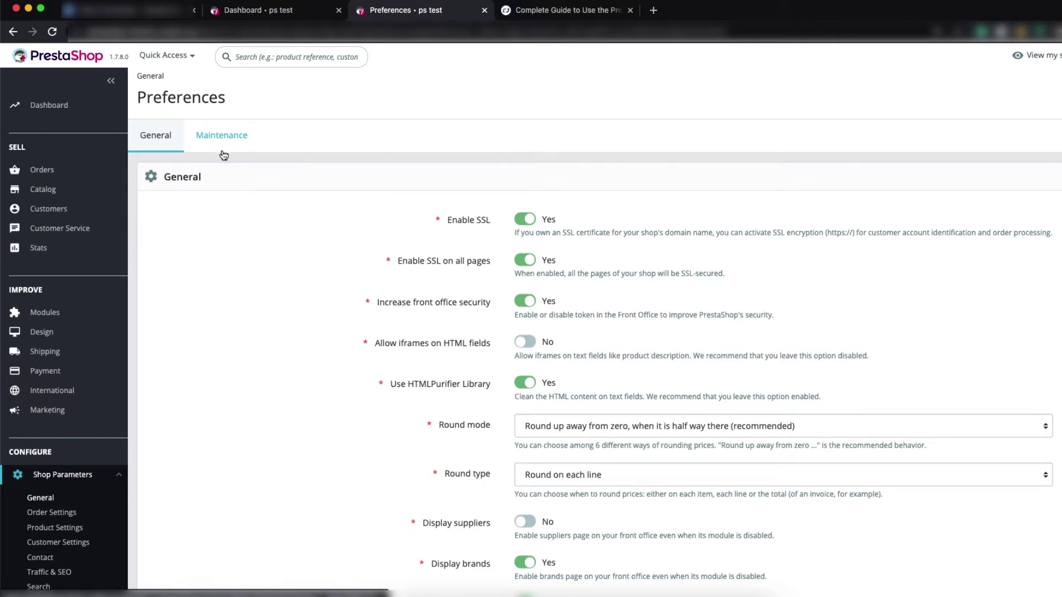
left_click(227, 142)
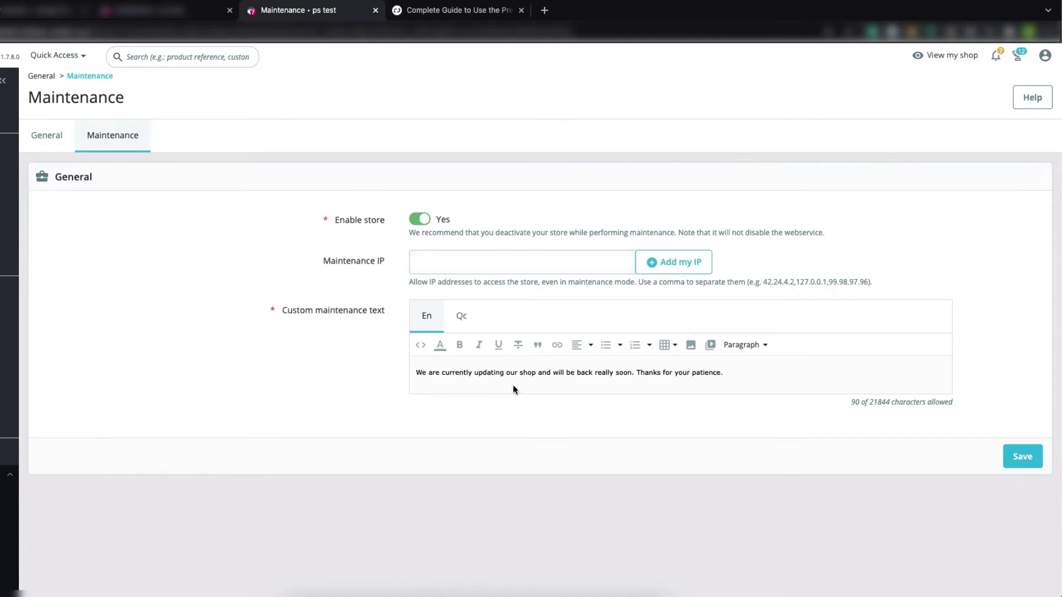
Set Enable store to No, save, and view the storefront's 'We'll be back soon' page
triple_click(494, 375)
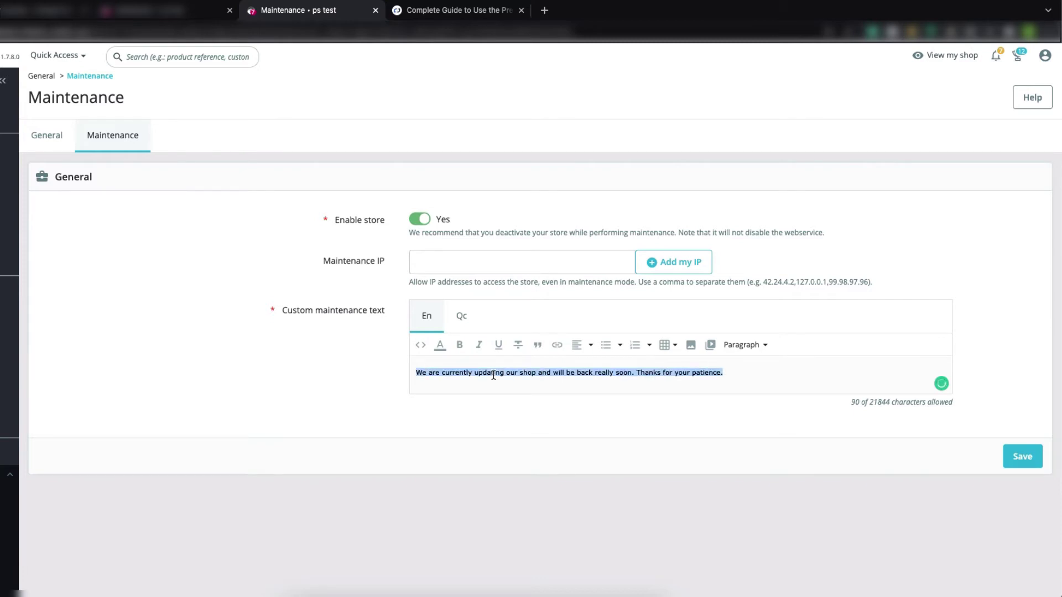
left_click(426, 227)
left_click(423, 218)
left_click(423, 218)
left_click(1023, 463)
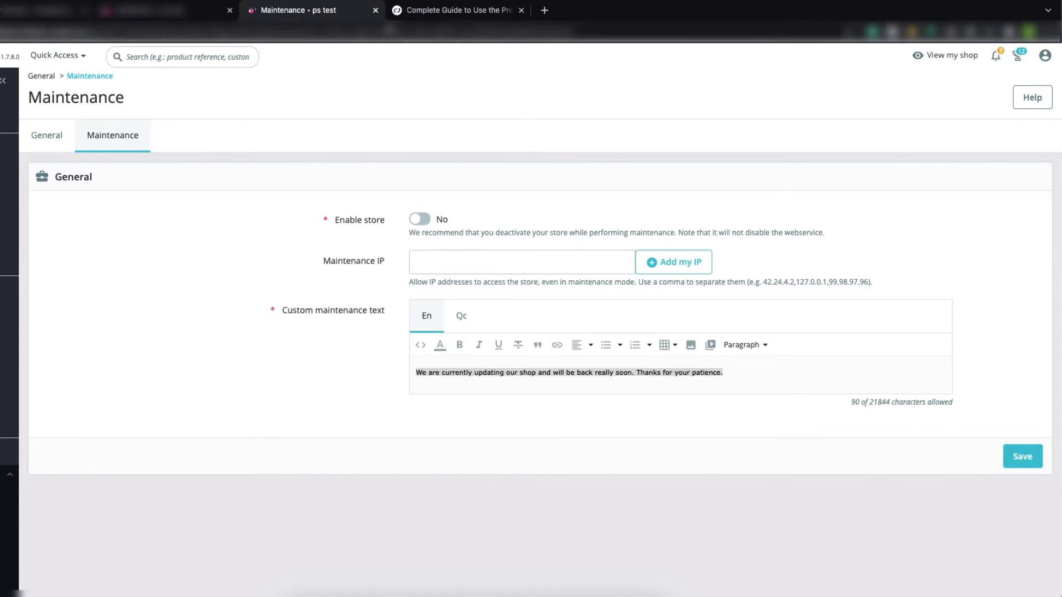
left_click(965, 55)
left_click(428, 11)
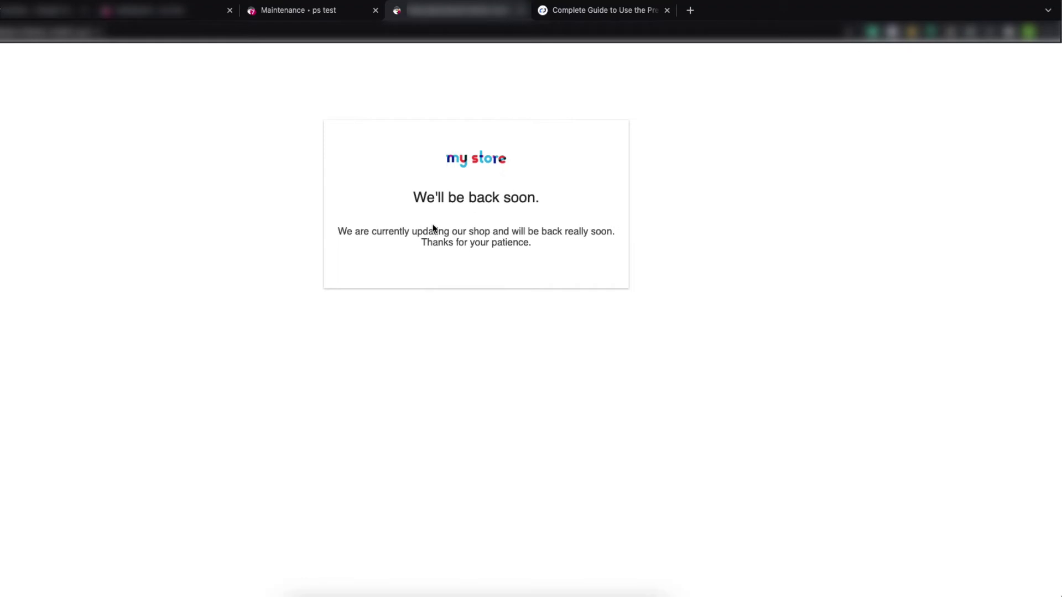
Select the 'We'll be back soon.' heading and the message paragraph on the storefront page
triple_click(465, 200)
triple_click(466, 196)
triple_click(466, 196)
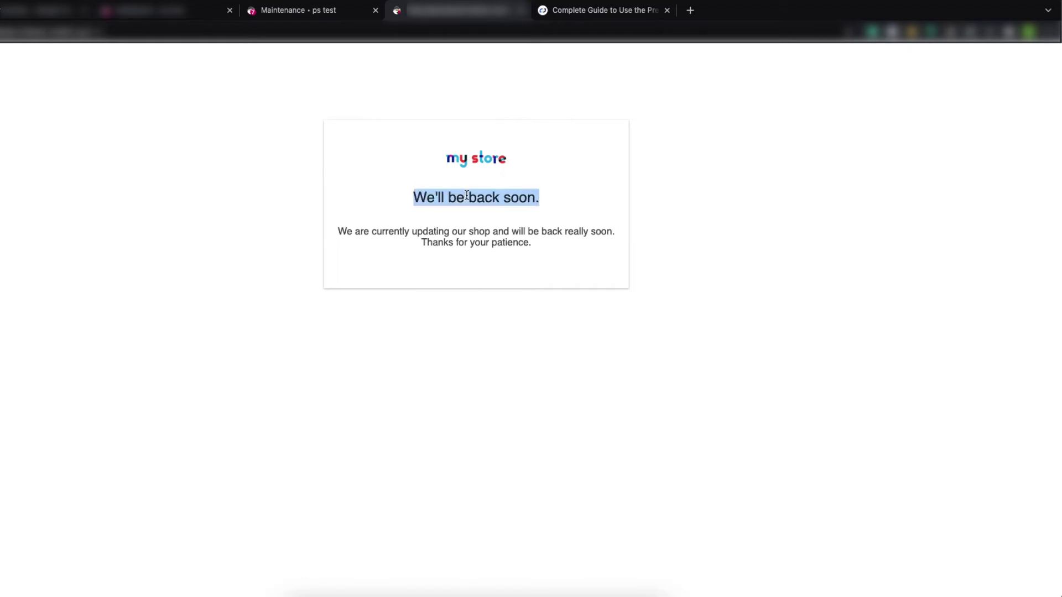
triple_click(466, 243)
triple_click(484, 241)
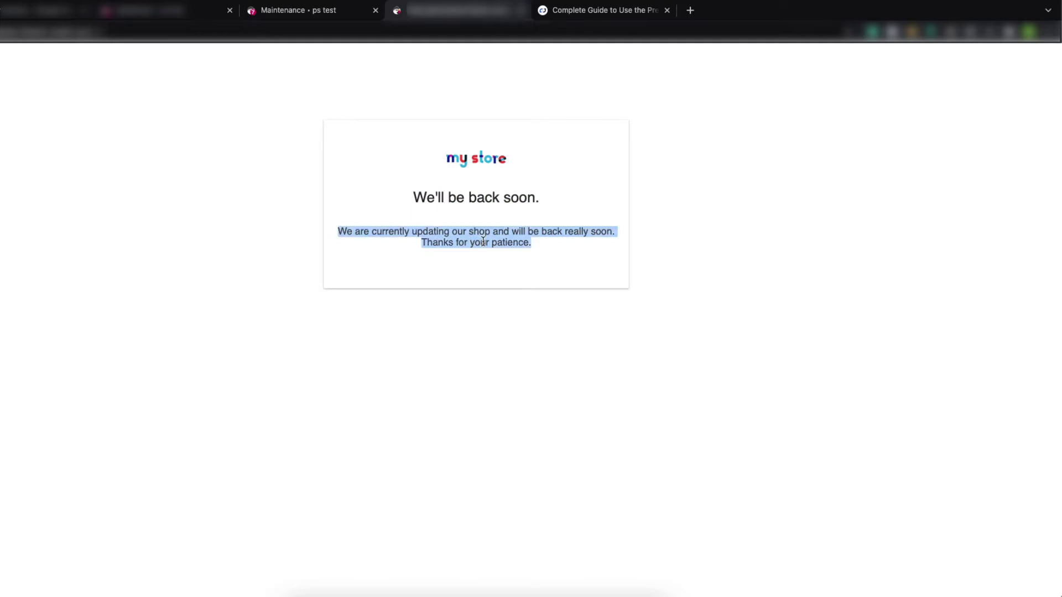
Compare the storefront with the admin editor, then place the cursor after 'soon.' in the message
left_click(339, 10)
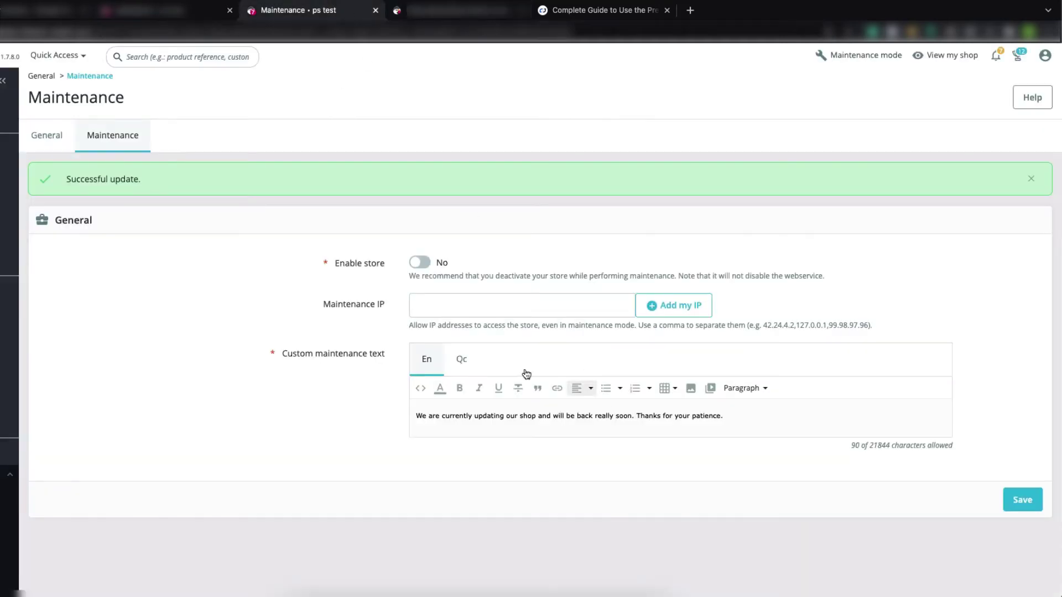
triple_click(471, 416)
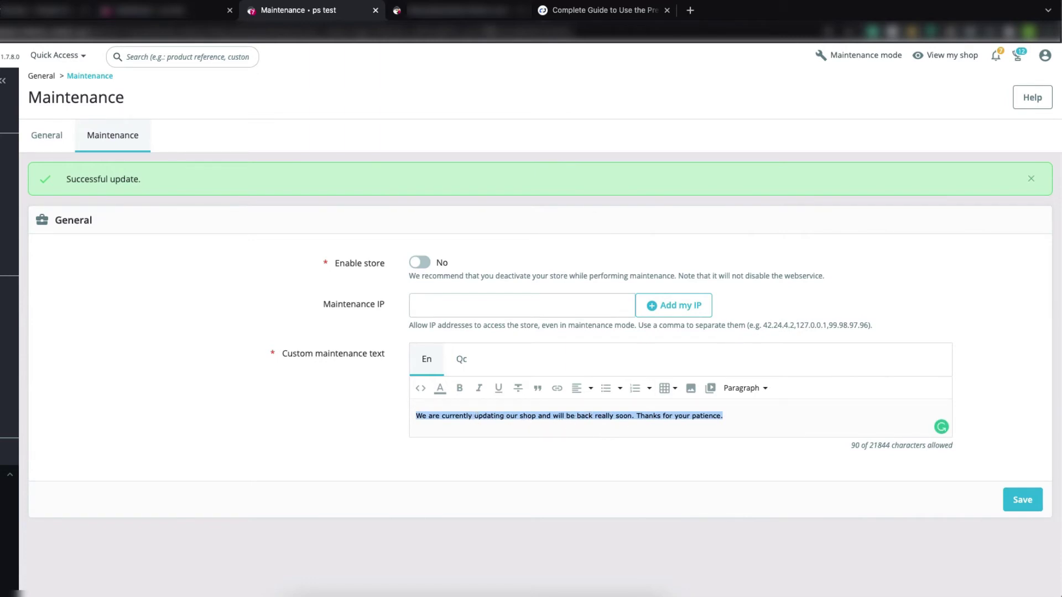
left_click(470, 10)
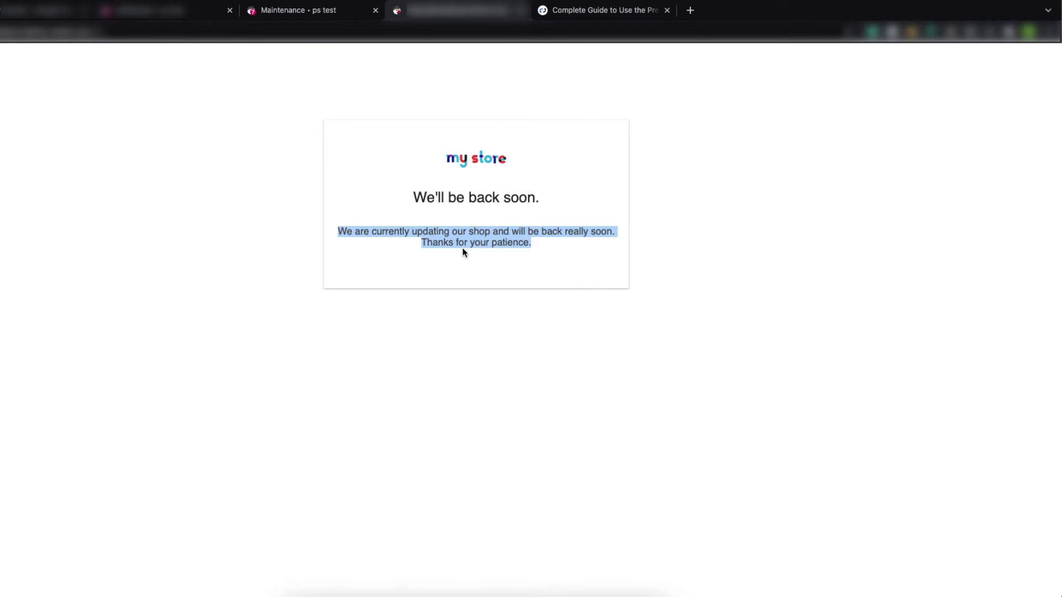
left_click(305, 12)
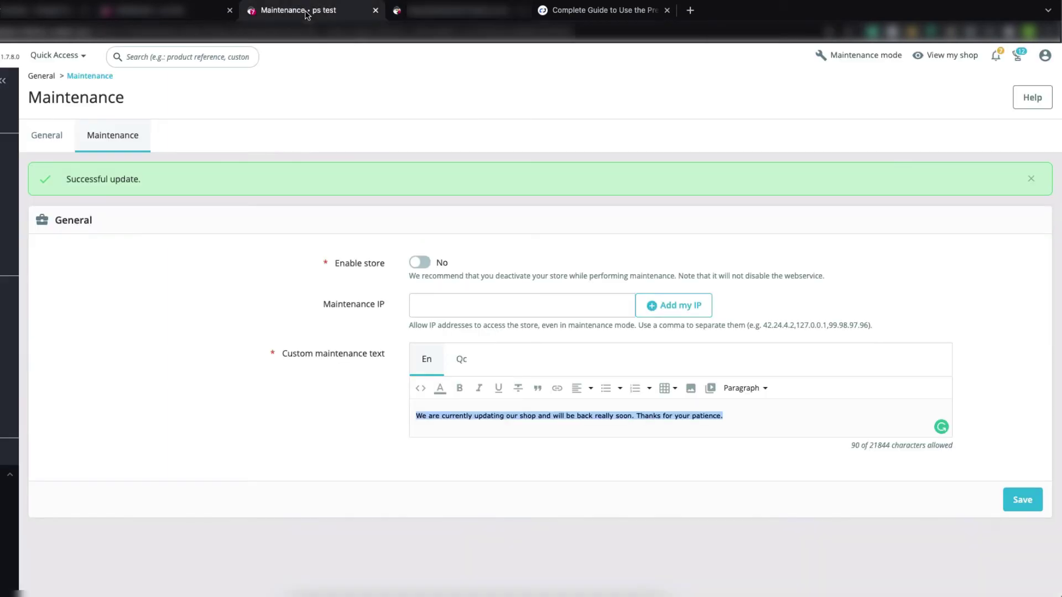
left_click(555, 416)
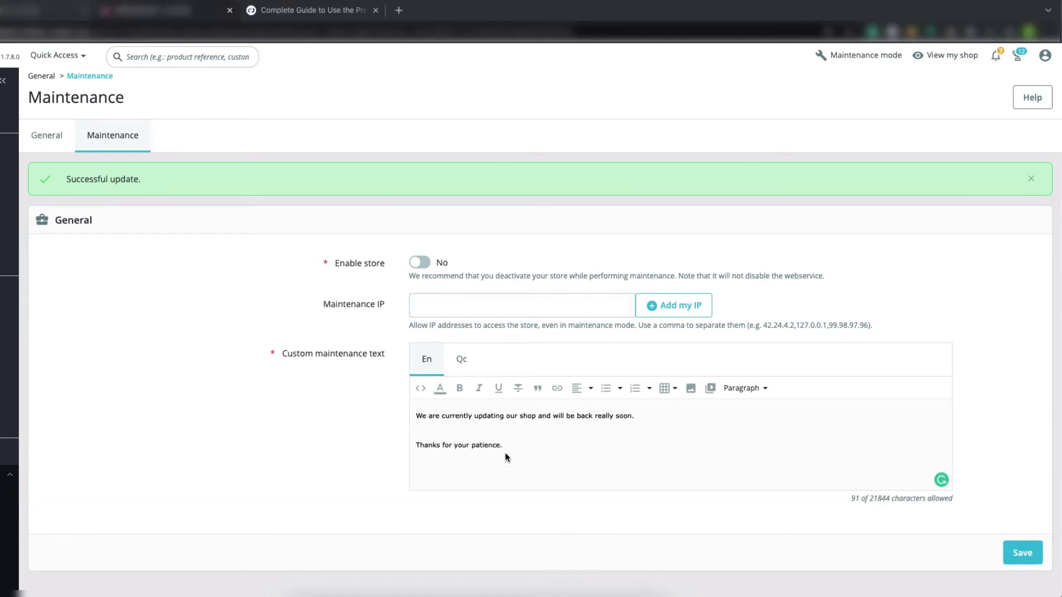
Add 'When we will be available, we will notify you in your mail.' as the middle line, save, and preview
left_click(465, 430)
type("When wi")
key("BackSpace")
key("BackSpace")
type("e will")
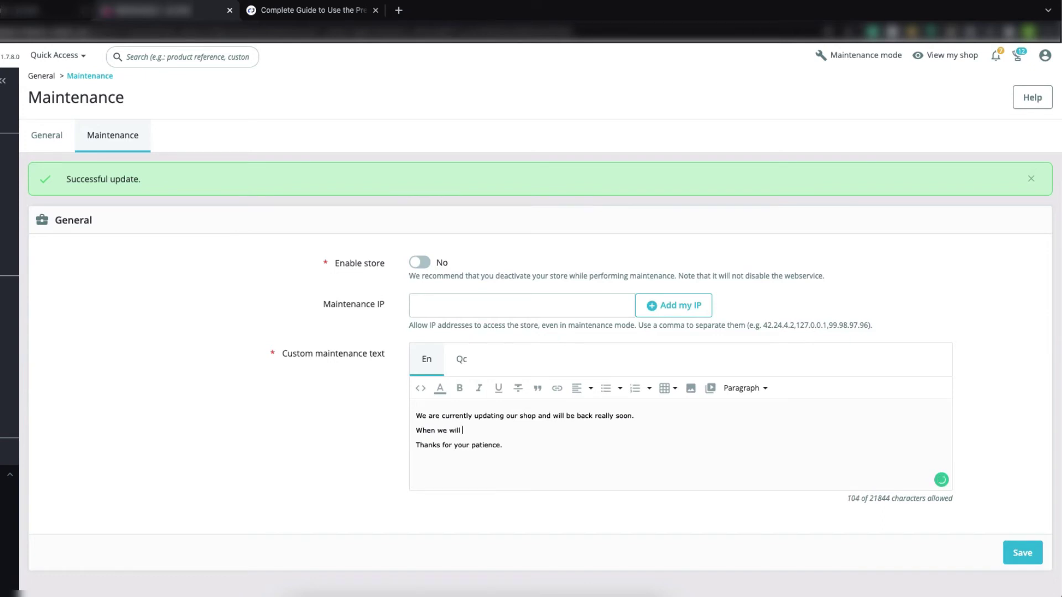
type(" be available, we will notify you in your m")
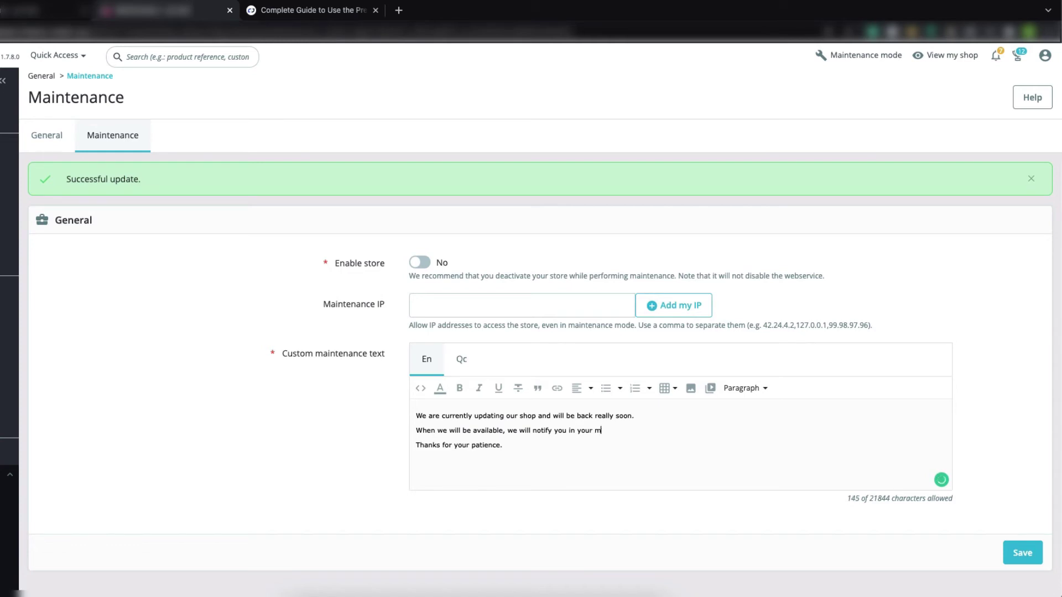
type("ail.")
left_click(1016, 560)
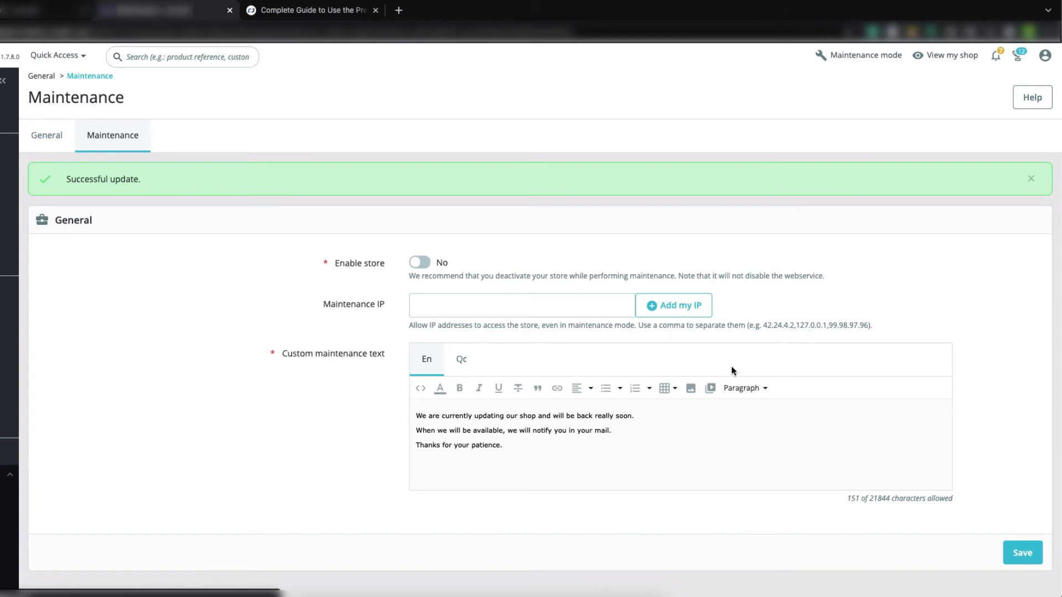
left_click(949, 56)
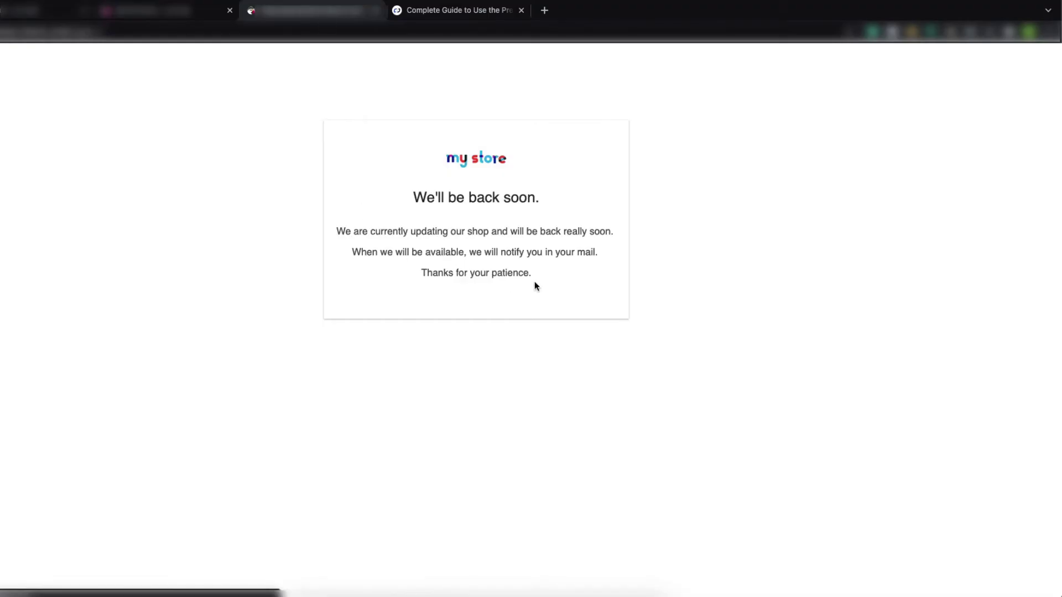
double_click(395, 252)
left_click(395, 252)
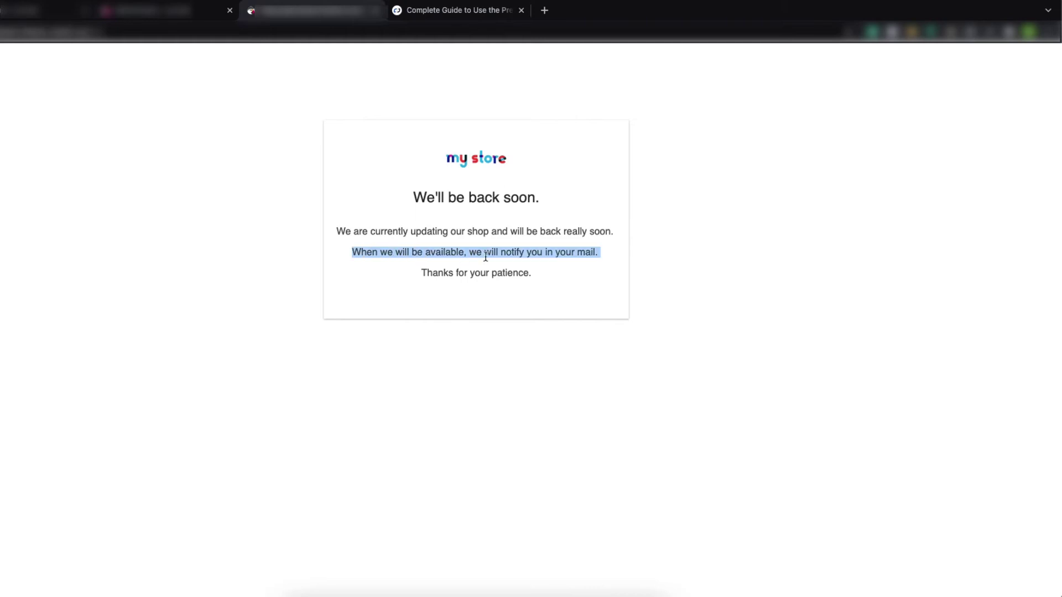
key("super+w")
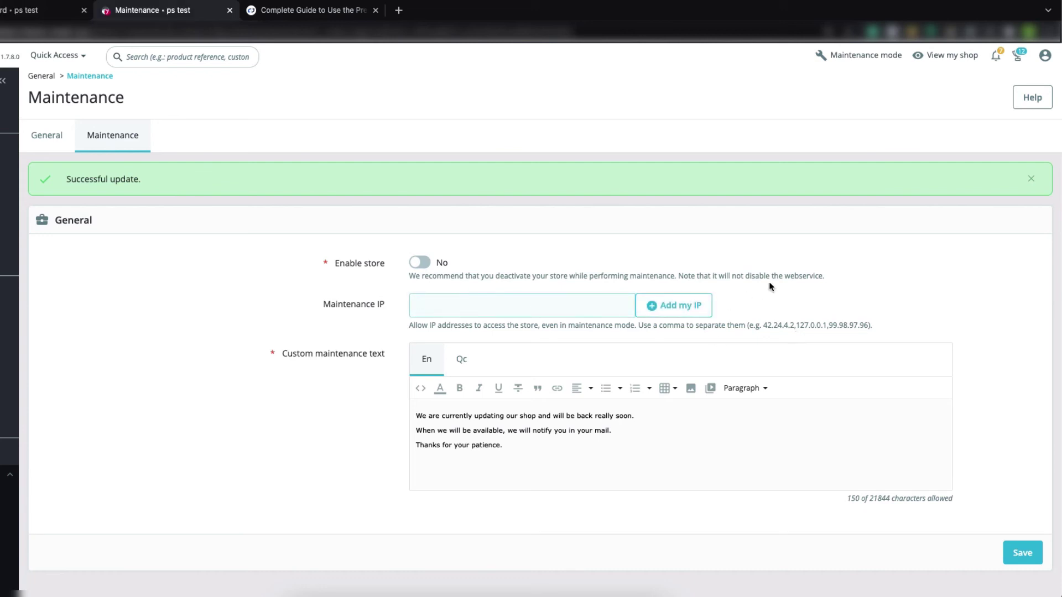
Add your own IP as a maintenance IP, save, and check the storefront
left_click(700, 305)
left_click(1023, 553)
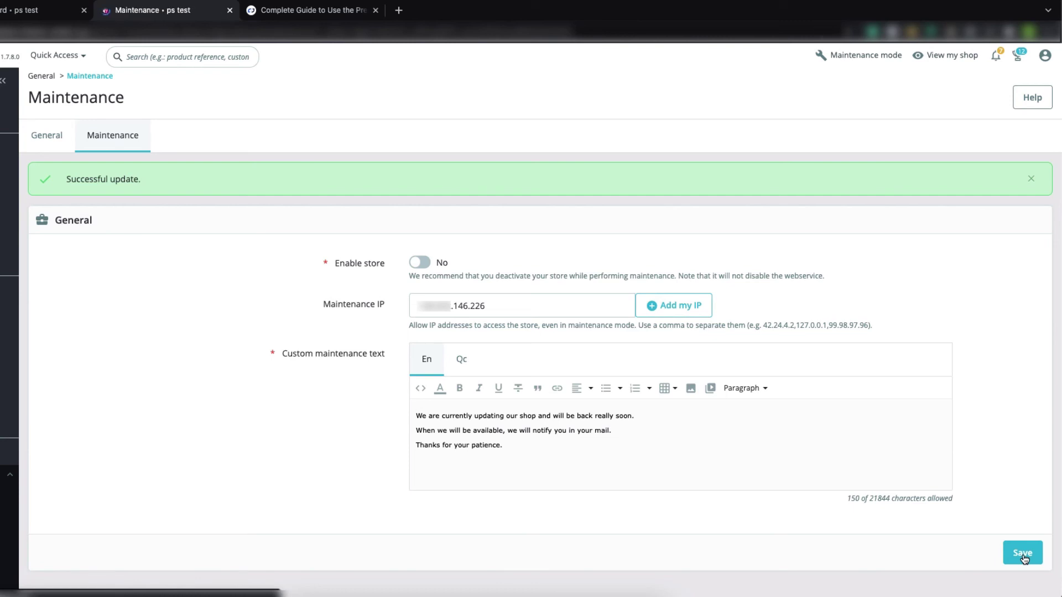
left_click(960, 58)
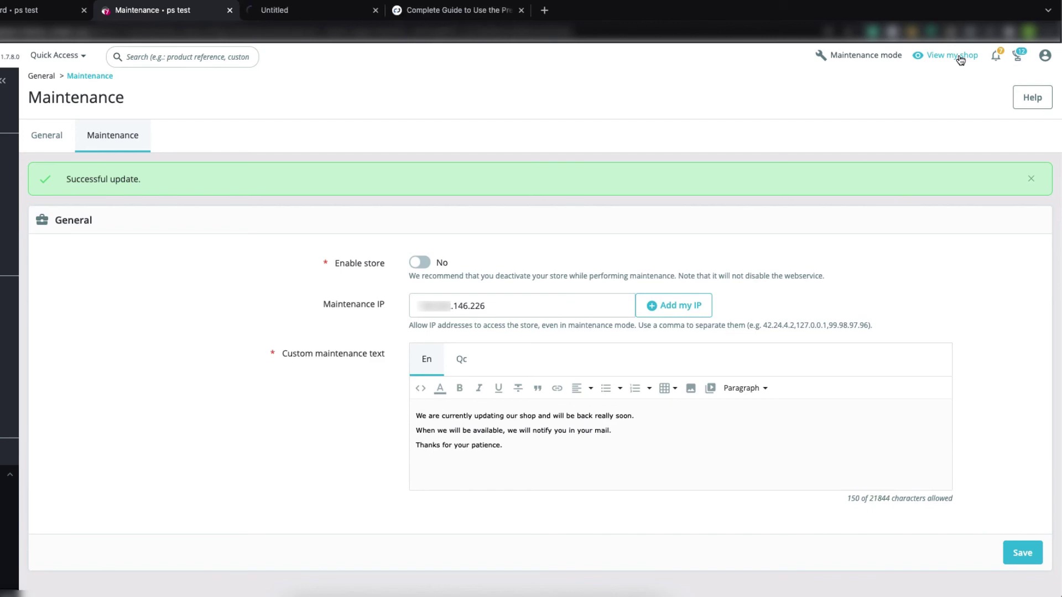
left_click(327, 13)
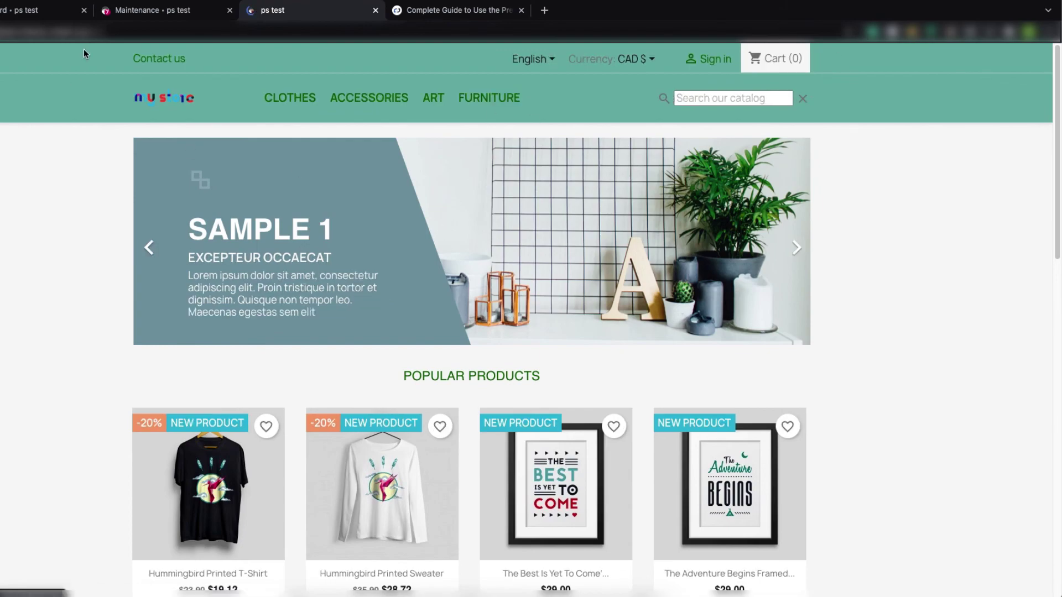
Append ', 1.1.1.1' to the Maintenance IP field
left_click(158, 11)
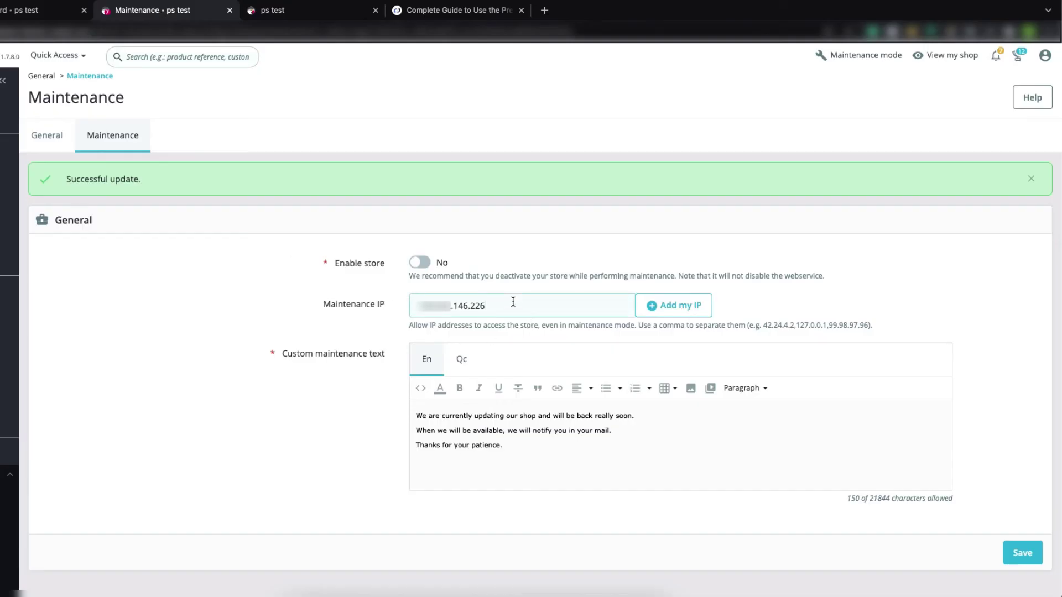
type(", 1.1.1.1")
left_click_drag(516, 306, 413, 305)
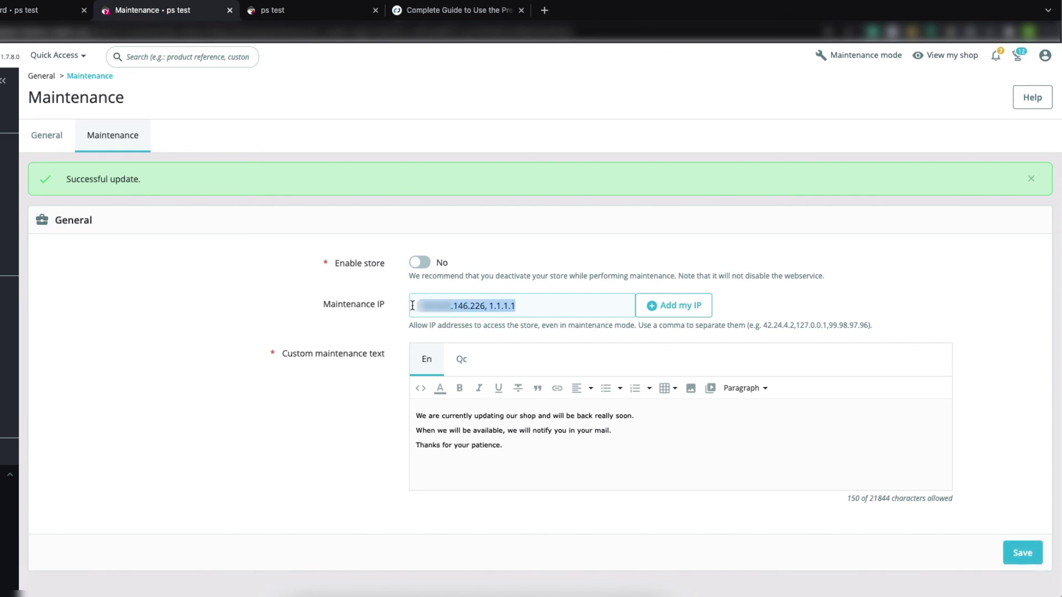